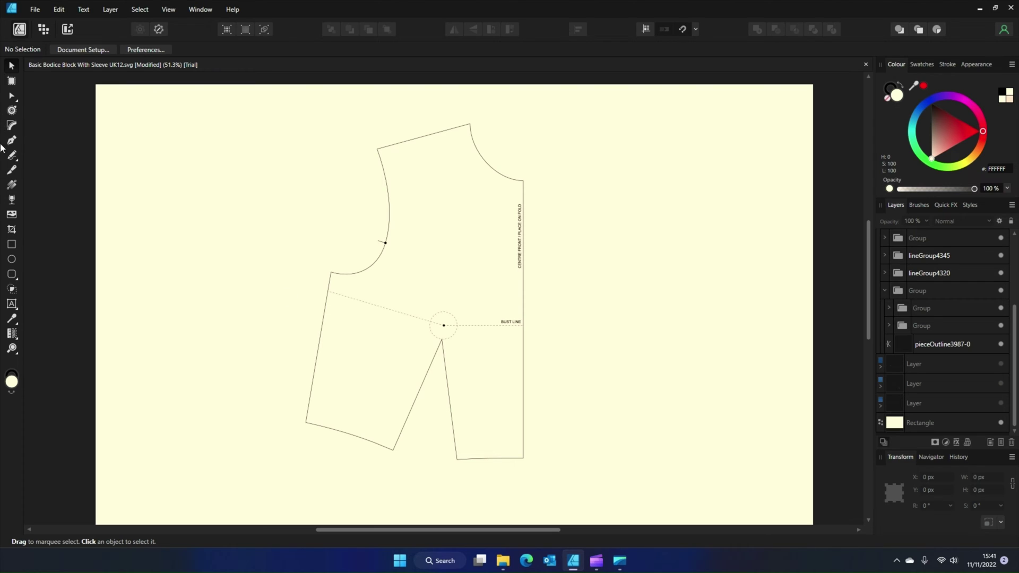
# Drag the waist dart's tip node on the bodice outline up onto the bust point.
pyautogui.click(12, 96)
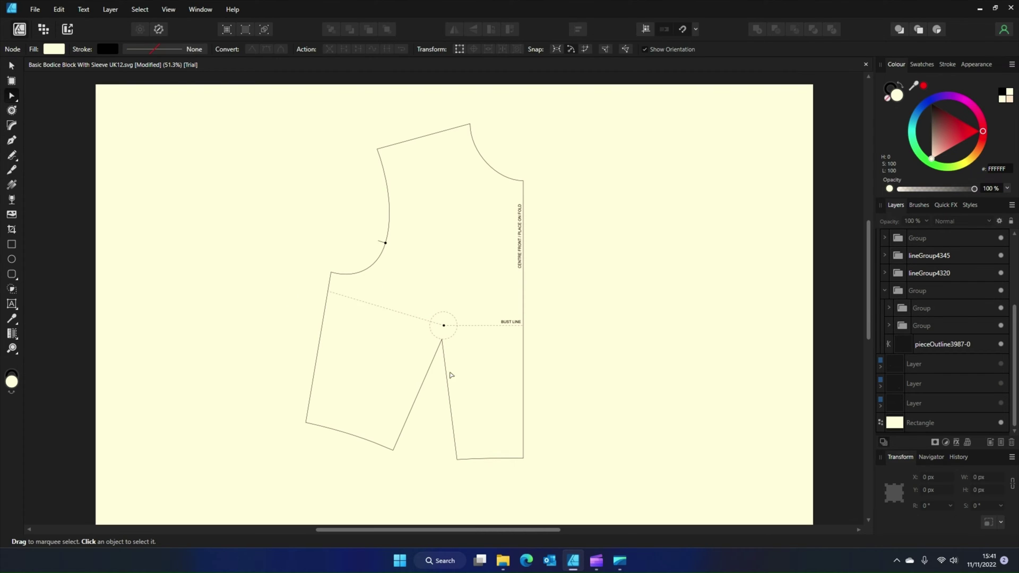
pyautogui.click(945, 344)
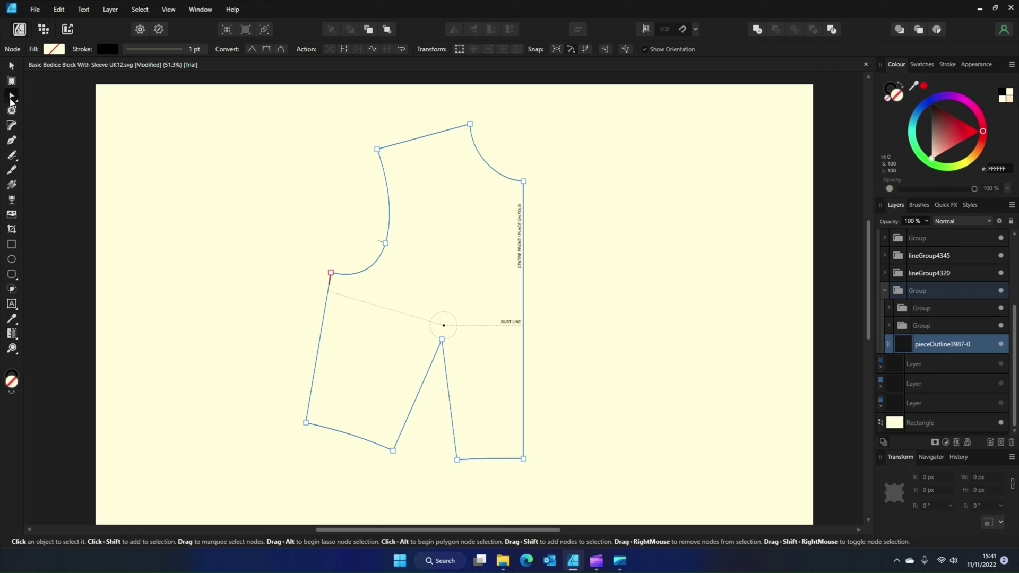
pyautogui.scroll(5, 484, 370)
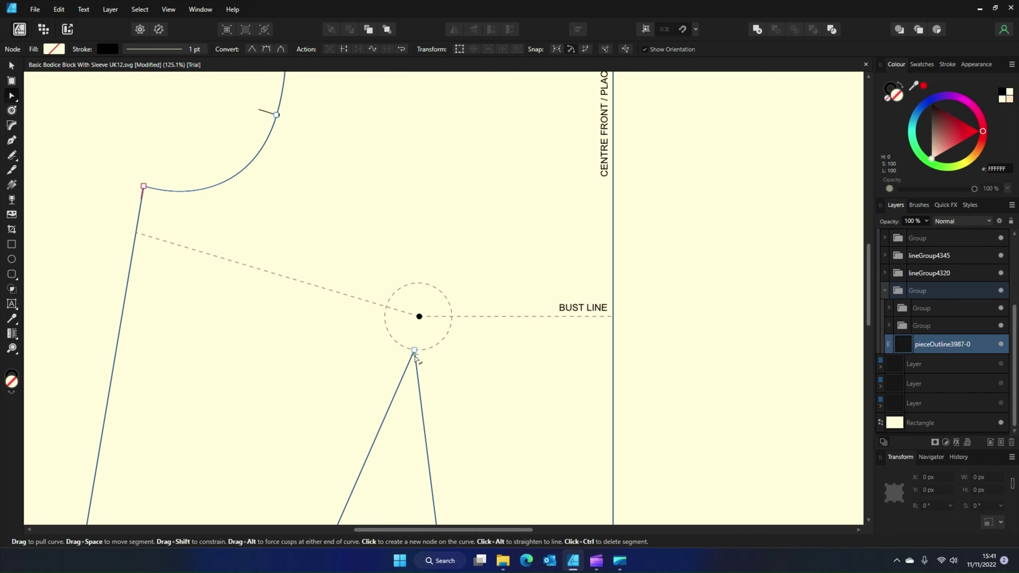
pyautogui.moveTo(414, 350); pyautogui.dragTo(419, 318)
pyautogui.scroll(-5, 413, 342)
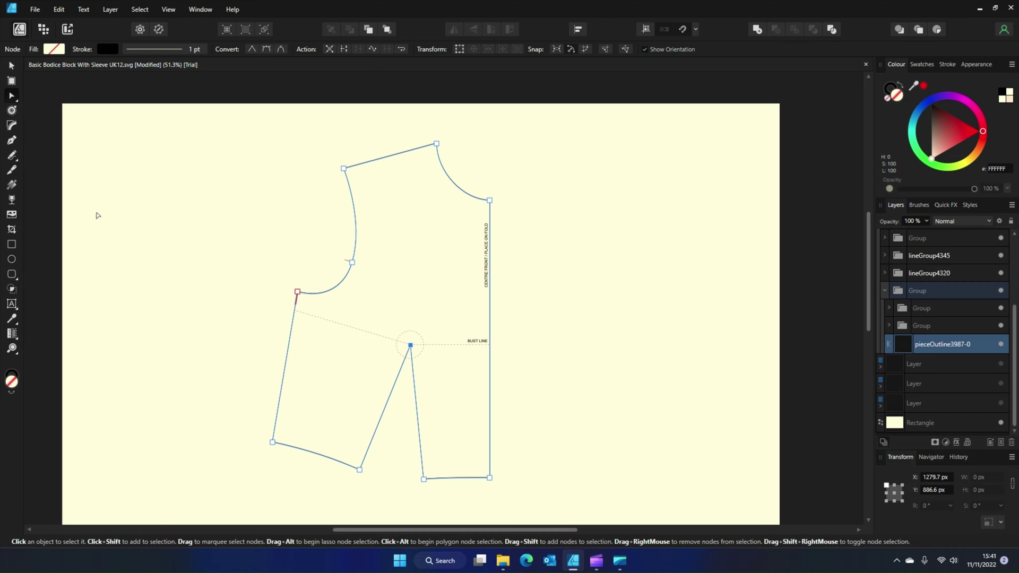
pyautogui.click(12, 170)
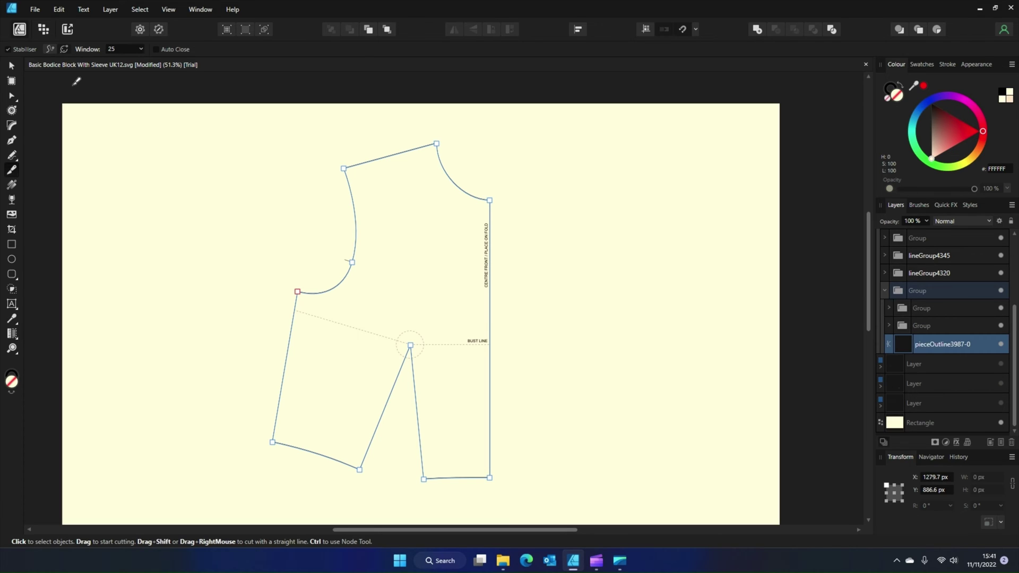
# Slice the bodice with the Knife Tool from the bust point across to the side seam.
pyautogui.scroll(-2, 221, 177)
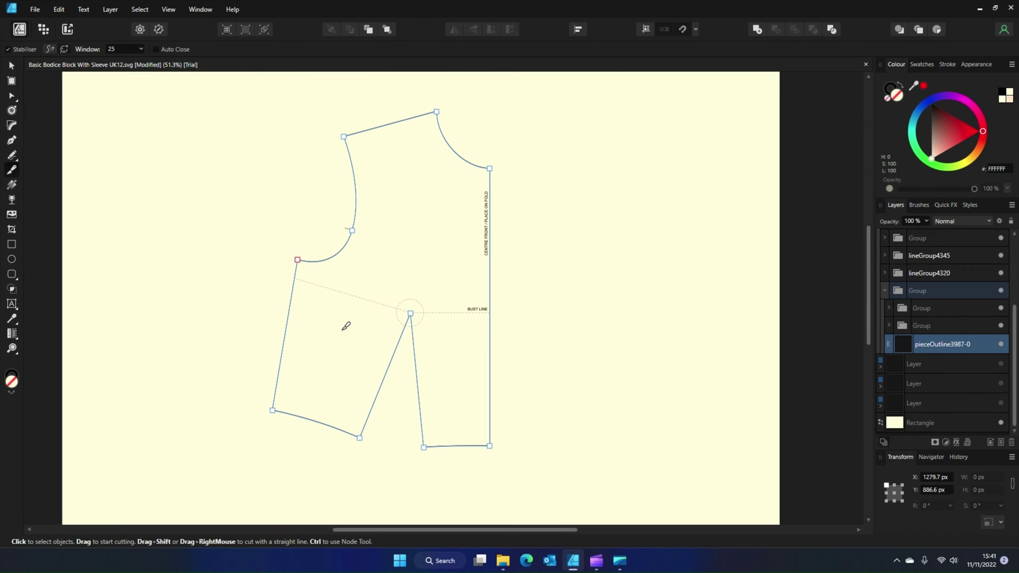
pyautogui.scroll(1, 334, 317)
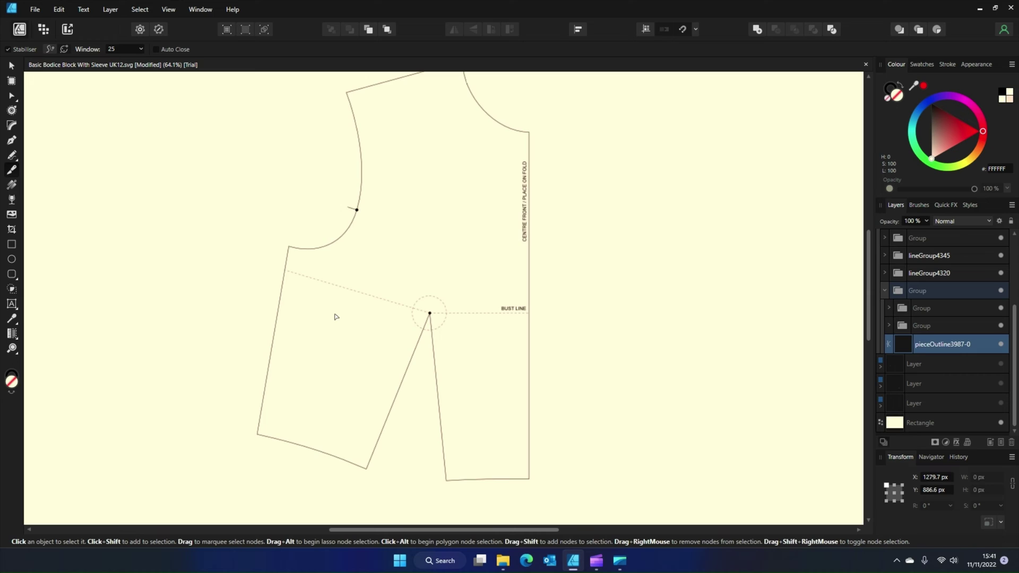
pyautogui.scroll(2, 336, 316)
pyautogui.scroll(-4, 392, 303)
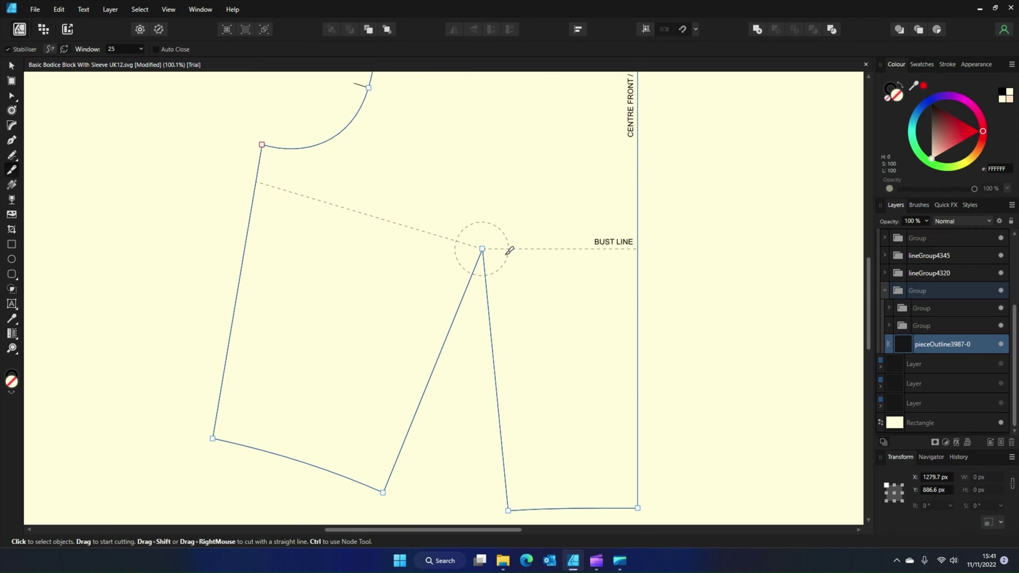
pyautogui.moveTo(505, 254); pyautogui.dragTo(207, 184)
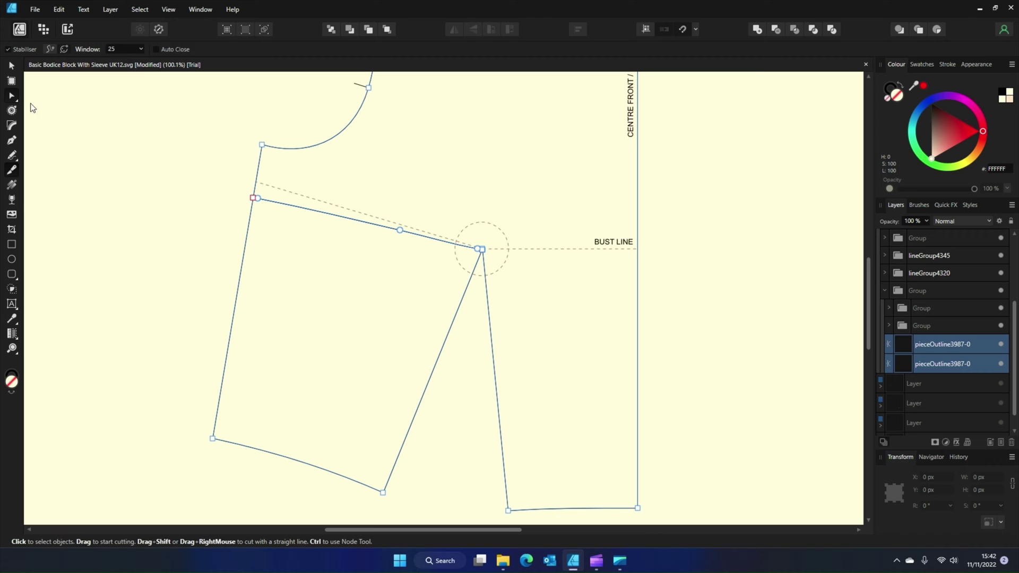
# Delete the extra nodes along the new cut edge so it runs straight.
pyautogui.click(11, 95)
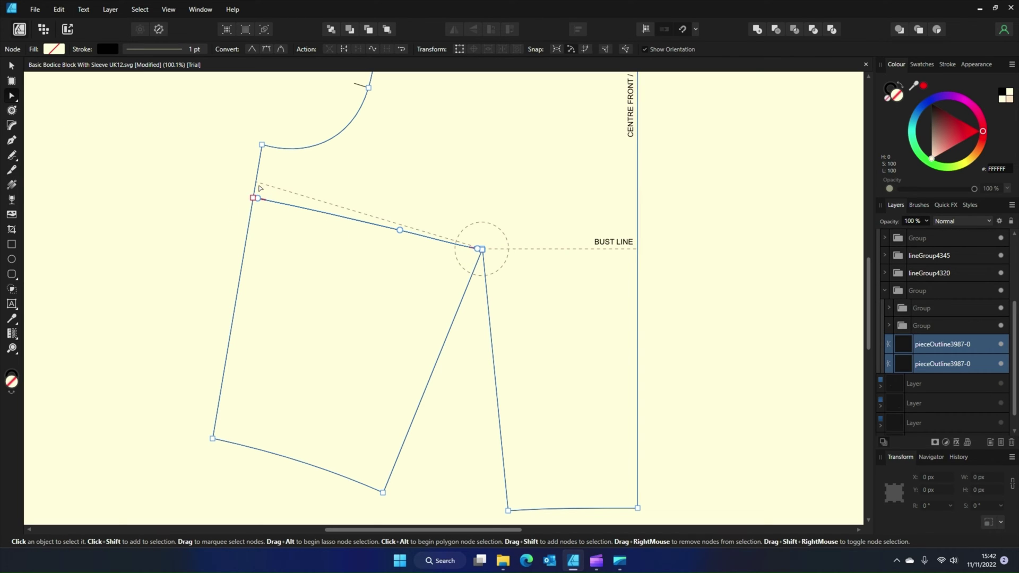
pyautogui.moveTo(259, 186); pyautogui.dragTo(473, 265)
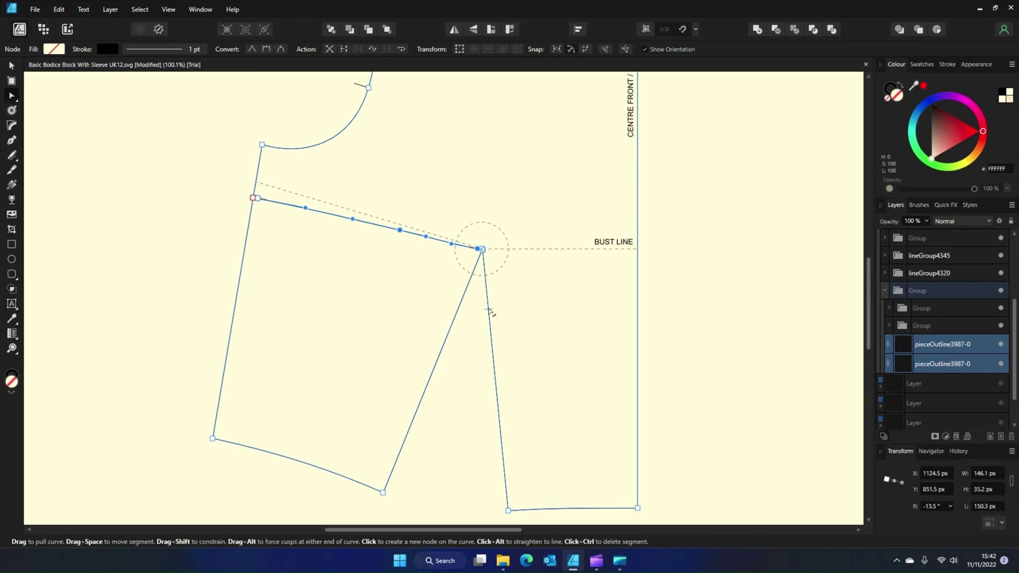
pyautogui.press('Delete')
pyautogui.moveTo(302, 232); pyautogui.dragTo(254, 187)
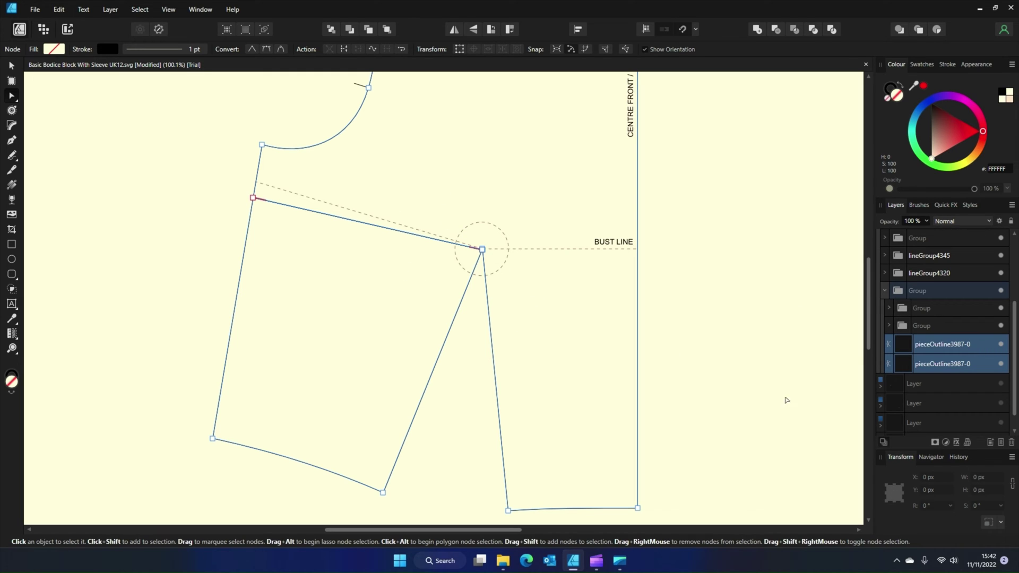
# Select the cut-off lower bodice piece on its own in the Layers panel.
pyautogui.click(940, 362)
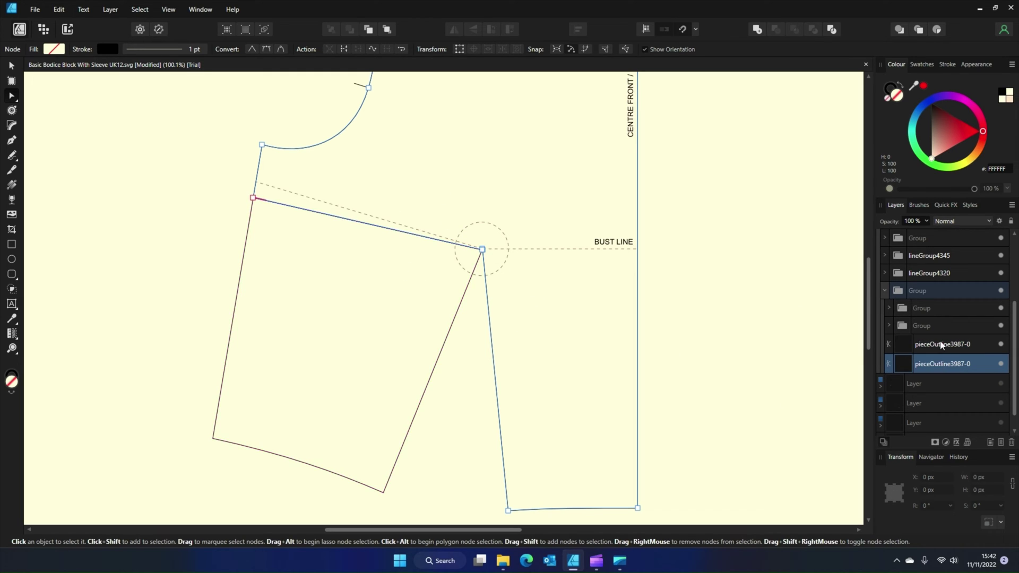
pyautogui.click(940, 345)
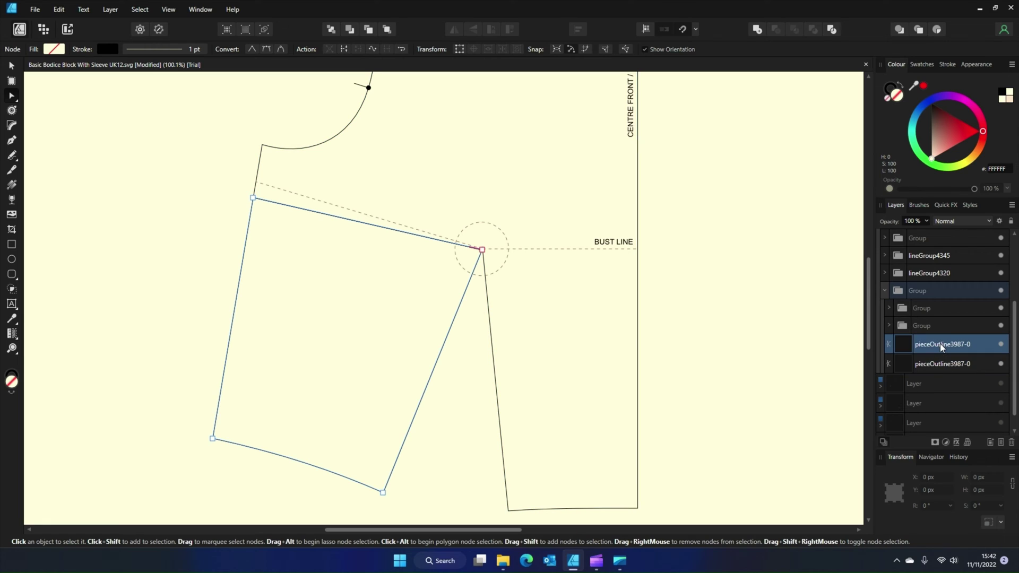
pyautogui.scroll(-3, 595, 280)
pyautogui.scroll(2, 727, 344)
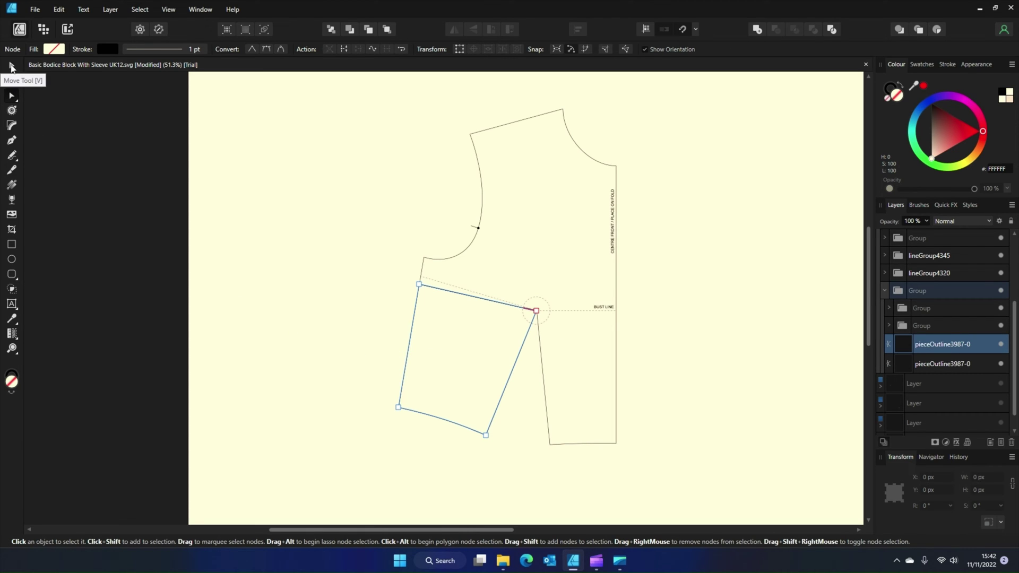
# Move the lower piece's transform origin onto its bust-point corner node.
pyautogui.click(12, 67)
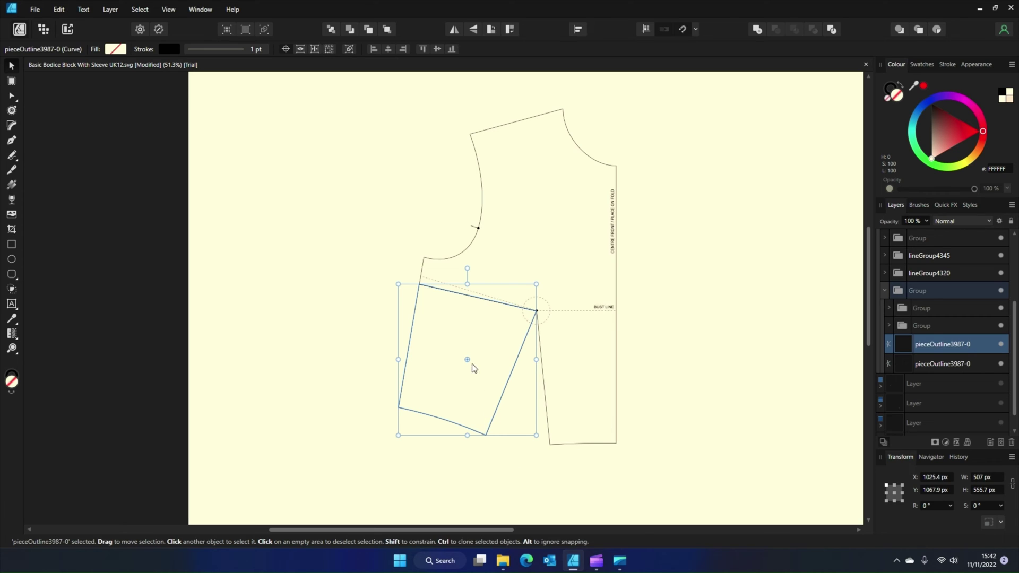
pyautogui.scroll(3, 468, 360)
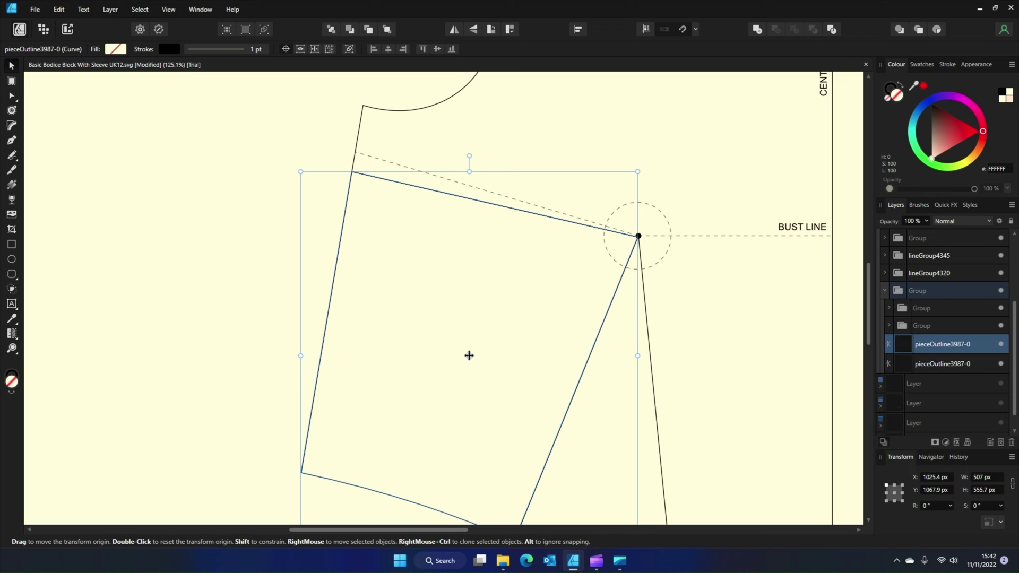
pyautogui.moveTo(470, 356)
pyautogui.mouseDown()
pyautogui.moveTo(627, 245)
pyautogui.moveTo(636, 225)
pyautogui.mouseUp()
pyautogui.scroll(7, 634, 238)
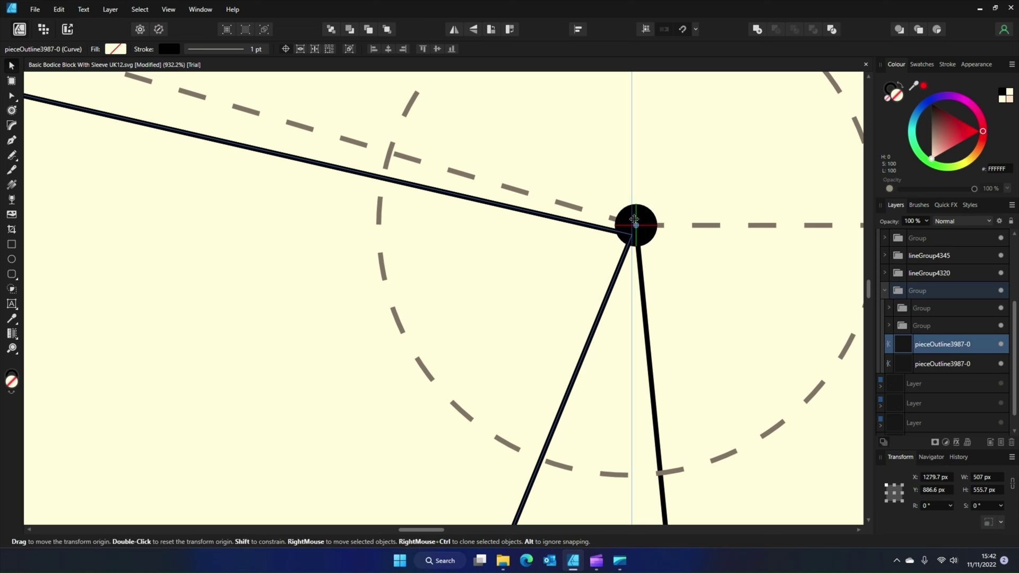
pyautogui.scroll(-10, 397, 342)
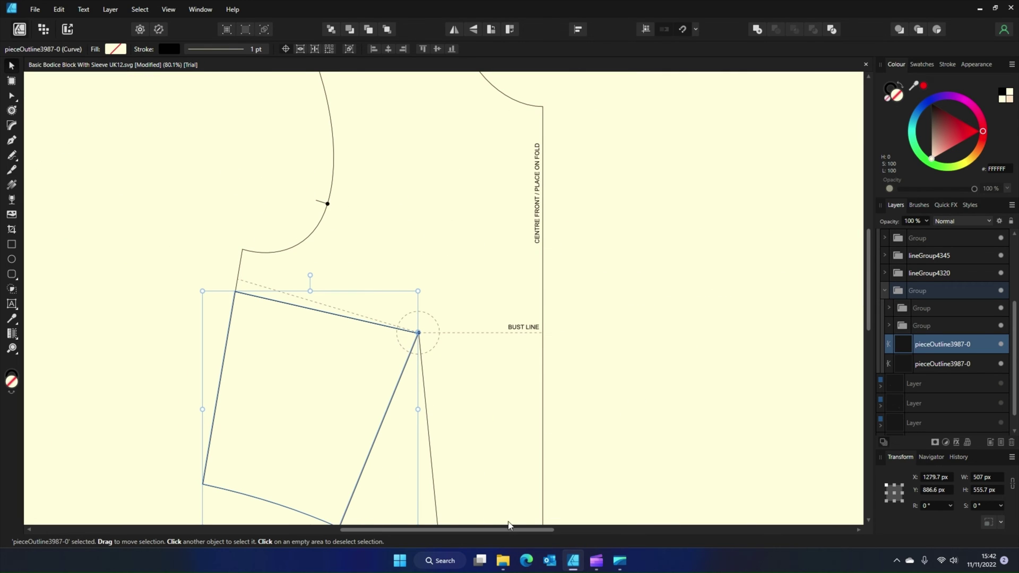
pyautogui.moveTo(496, 530); pyautogui.dragTo(467, 422)
pyautogui.scroll(-4, 455, 391)
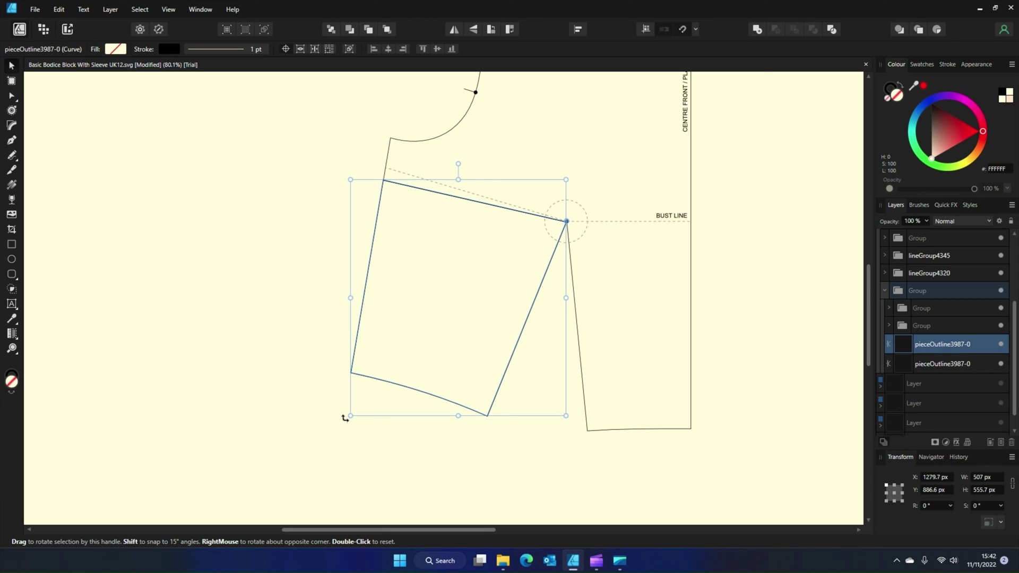
# Rotate the lower piece about the bust point by about 27.7° until the waist dart edges meet.
pyautogui.moveTo(345, 418); pyautogui.dragTo(391, 500)
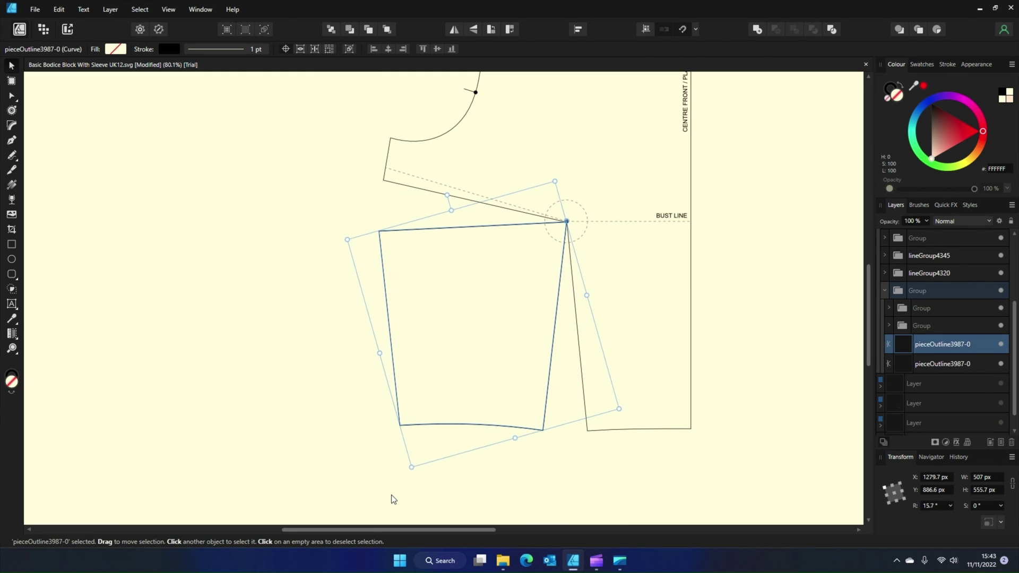
pyautogui.click(391, 496)
pyautogui.hotkey('ctrl', 'z')
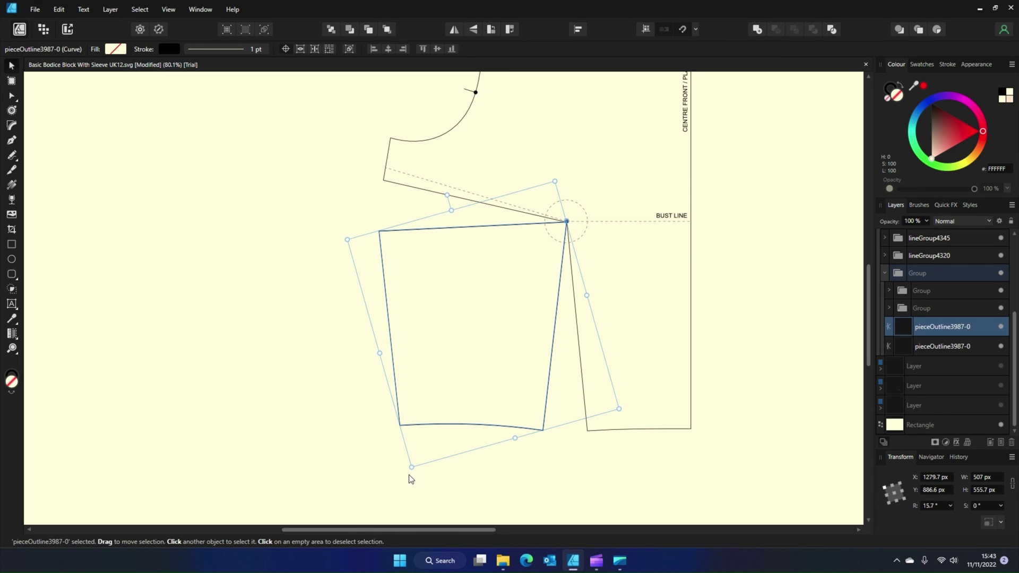
pyautogui.moveTo(409, 474); pyautogui.dragTo(467, 494)
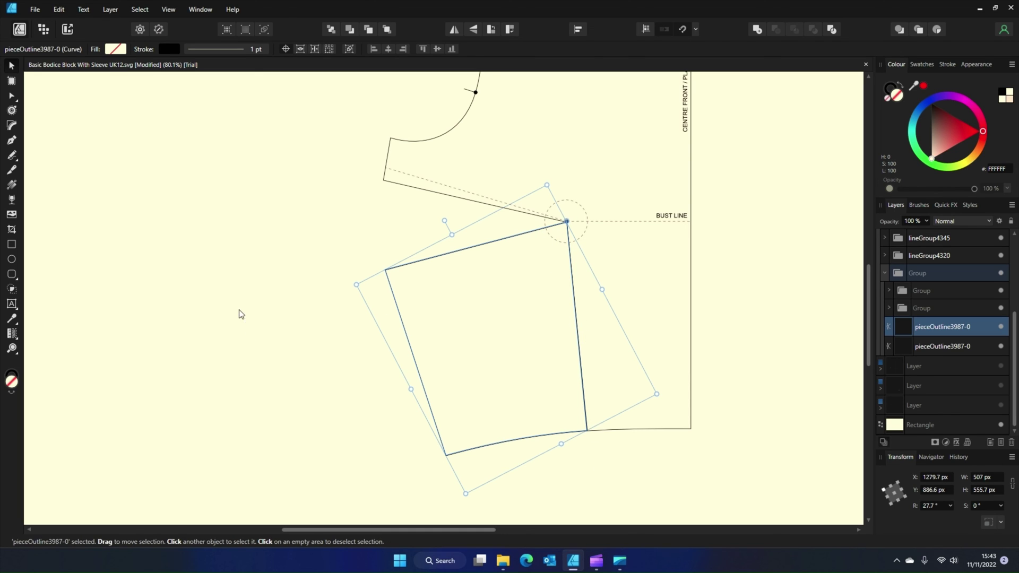
# Deselect the rotated piece and zoom out to view the whole reshaped bodice page.
pyautogui.click(666, 355)
pyautogui.scroll(-4, 775, 329)
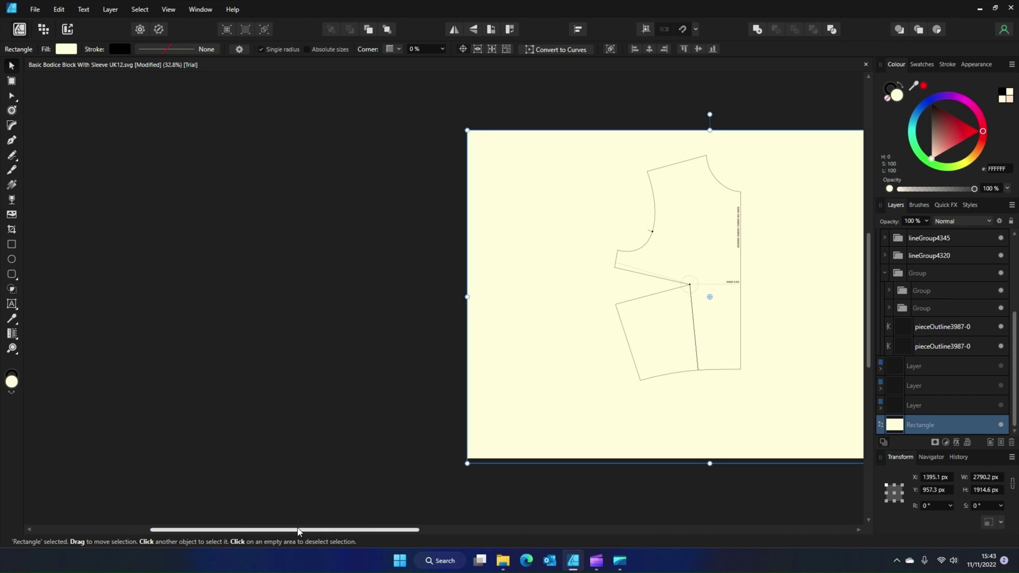
pyautogui.moveTo(295, 529); pyautogui.dragTo(425, 510)
pyautogui.scroll(1, 547, 406)
pyautogui.scroll(3, 591, 448)
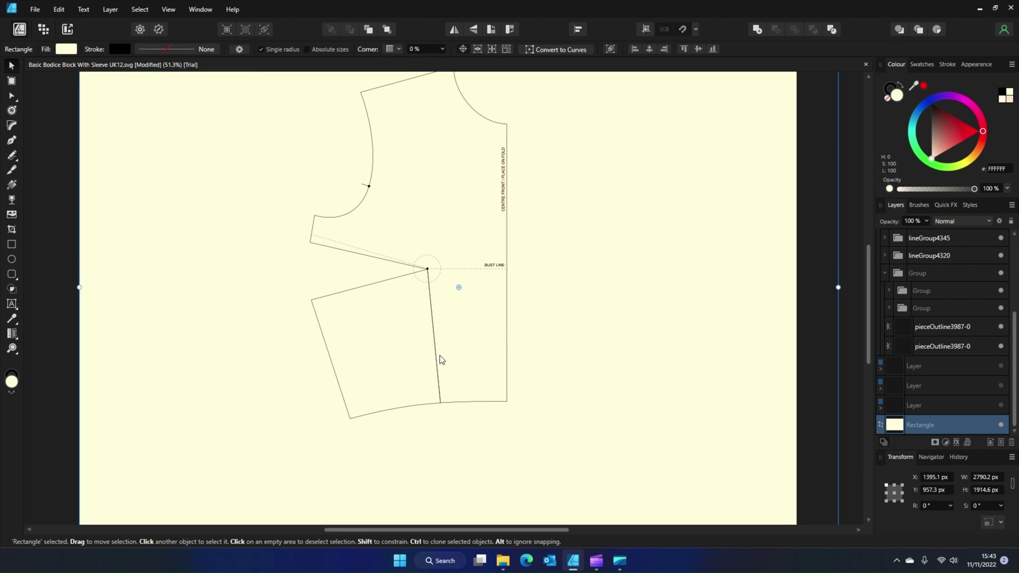
pyautogui.scroll(-3, 440, 357)
pyautogui.scroll(1, 456, 387)
pyautogui.scroll(1, 345, 327)
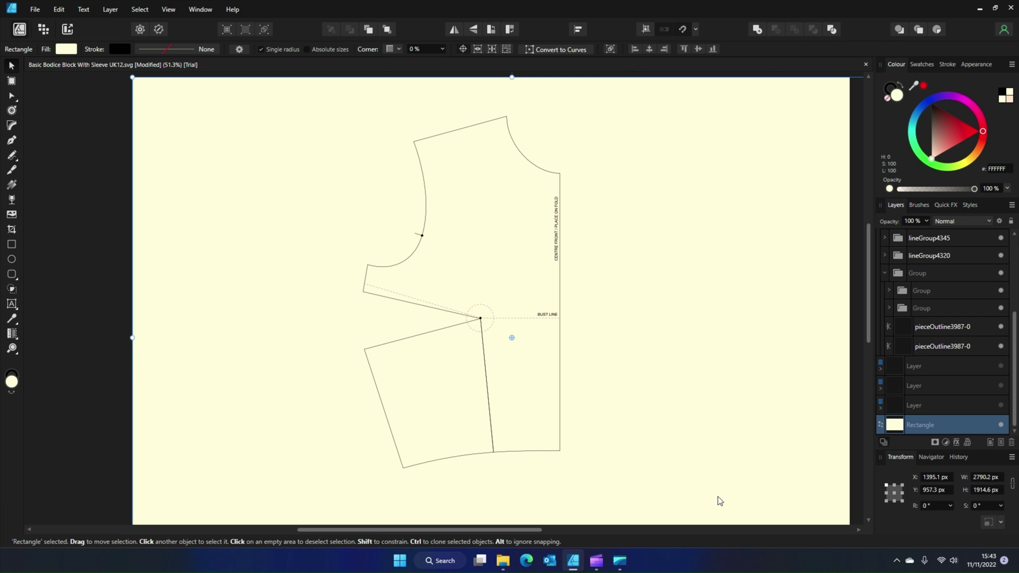